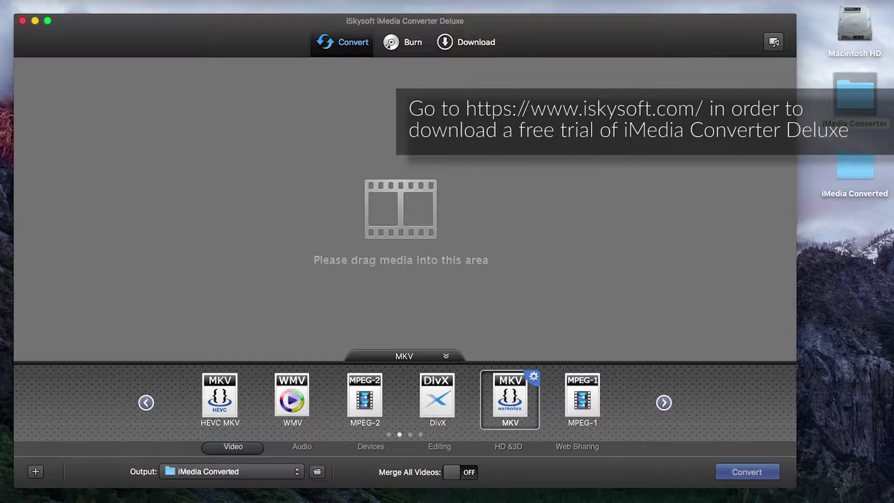
Drag Rihanna Ft. Drake-Work.mp3 and The Tree That Came Down.mp4 into the converter queue, then close the folder
{"action": "double_click", "coordinate": [859, 116]}
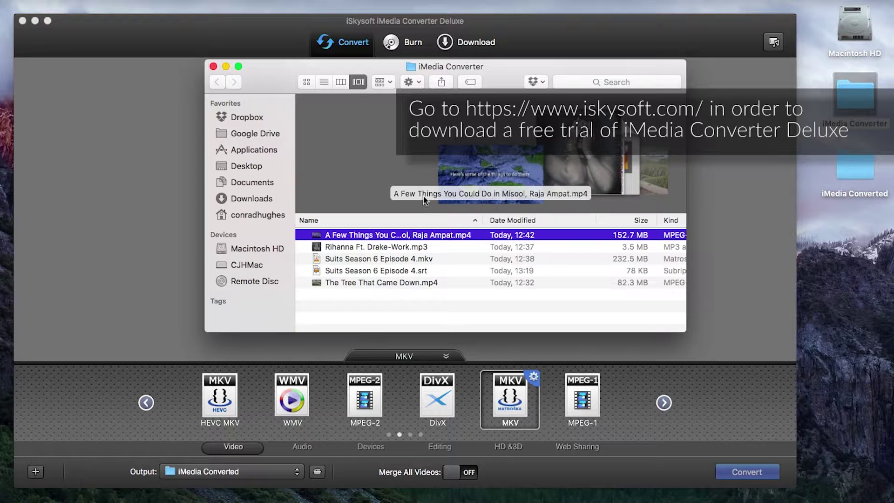
{"action": "left_click", "coordinate": [349, 248]}
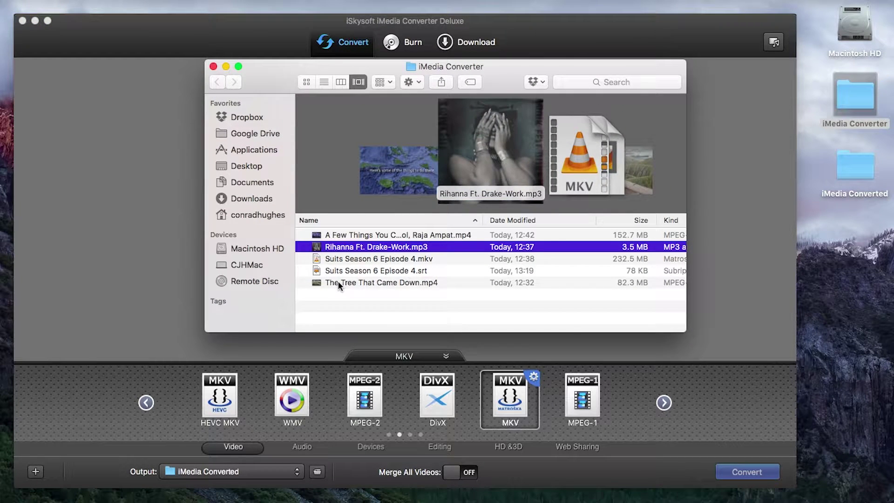
{"action": "left_click", "coordinate": [338, 282]}
{"action": "left_click", "coordinate": [333, 249], "text": "super"}
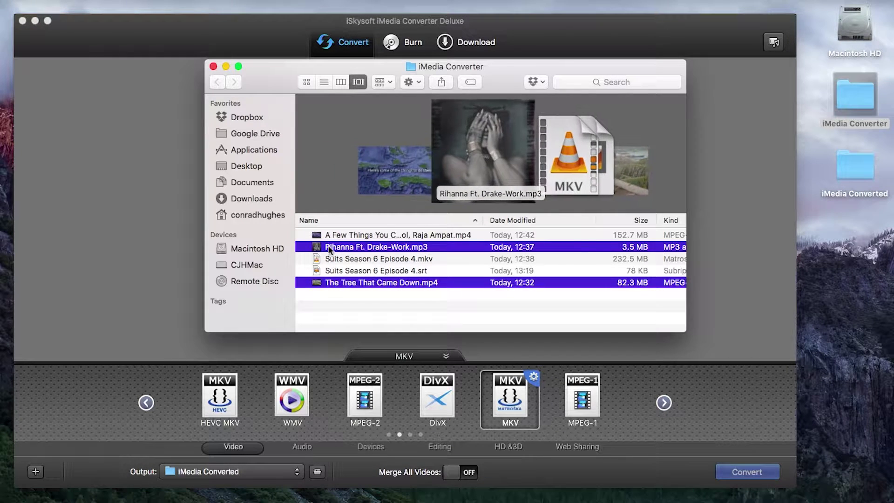
{"action": "mouse_move", "coordinate": [333, 249]}
{"action": "left_mouse_down"}
{"action": "mouse_move", "coordinate": [156, 215]}
{"action": "mouse_move", "coordinate": [106, 185]}
{"action": "left_mouse_up"}
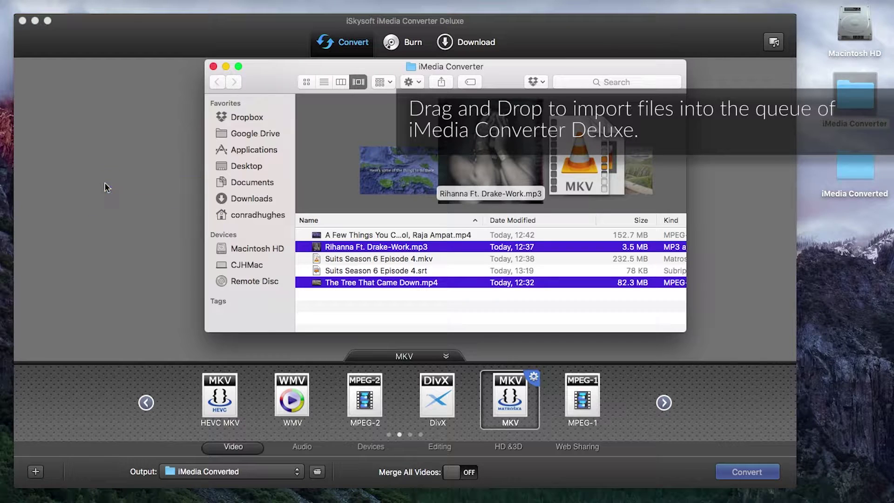
{"action": "left_click", "coordinate": [213, 67]}
{"action": "left_click", "coordinate": [326, 109]}
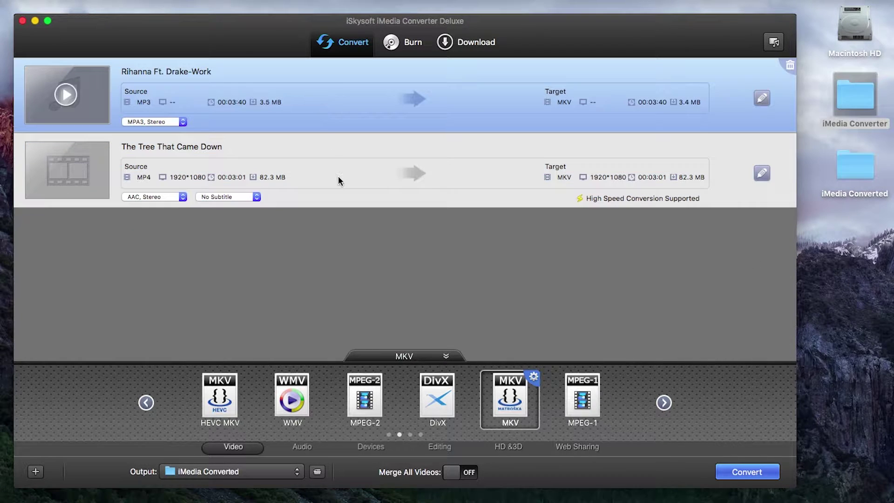
{"action": "left_click", "coordinate": [305, 148]}
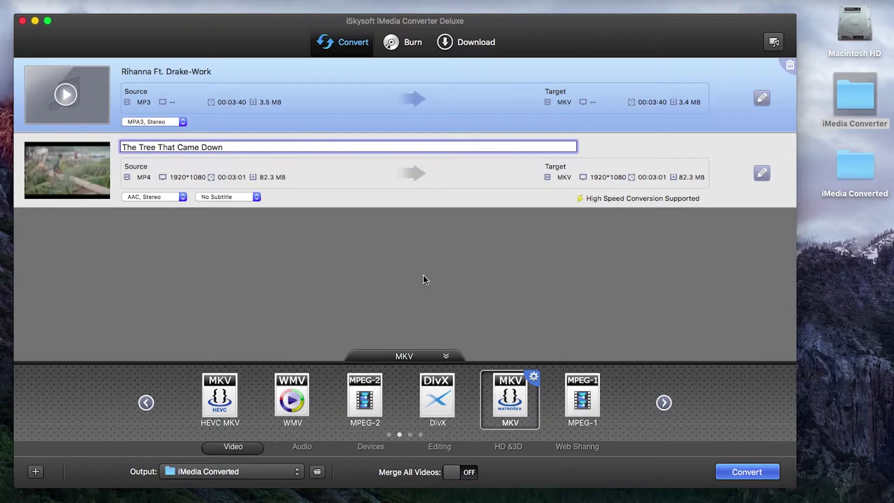
{"action": "left_click", "coordinate": [341, 199]}
{"action": "left_click", "coordinate": [153, 74]}
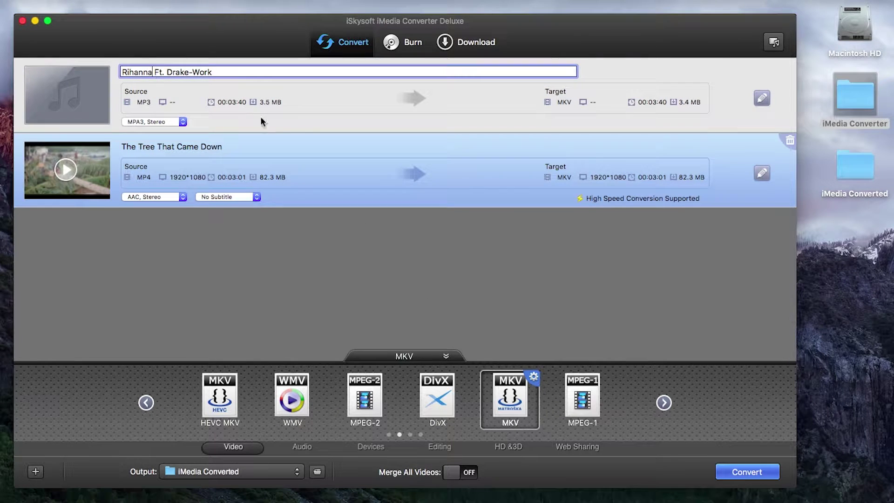
{"action": "left_click", "coordinate": [292, 127]}
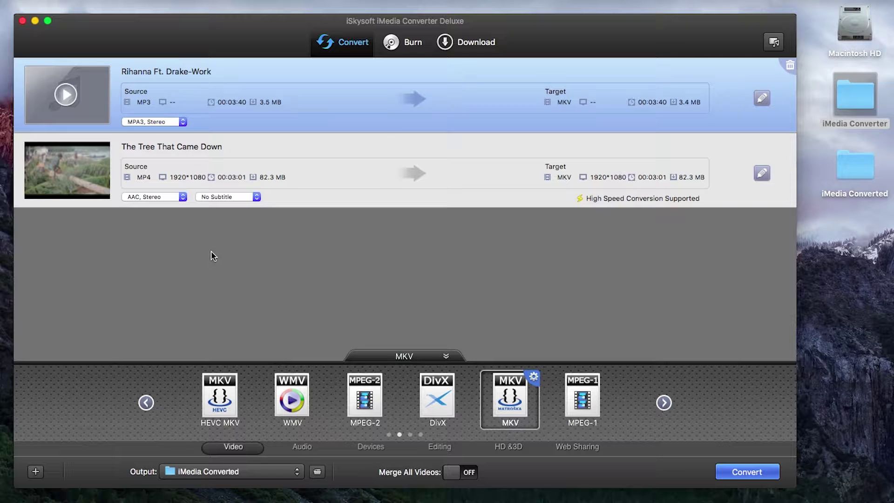
Choose MP3 from the audio output formats for both queued files
{"action": "left_click", "coordinate": [274, 150]}
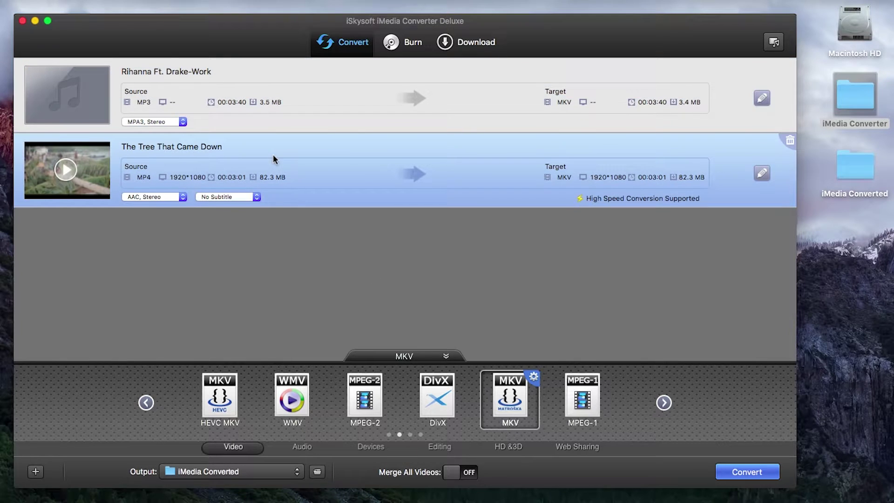
{"action": "left_click", "coordinate": [303, 448]}
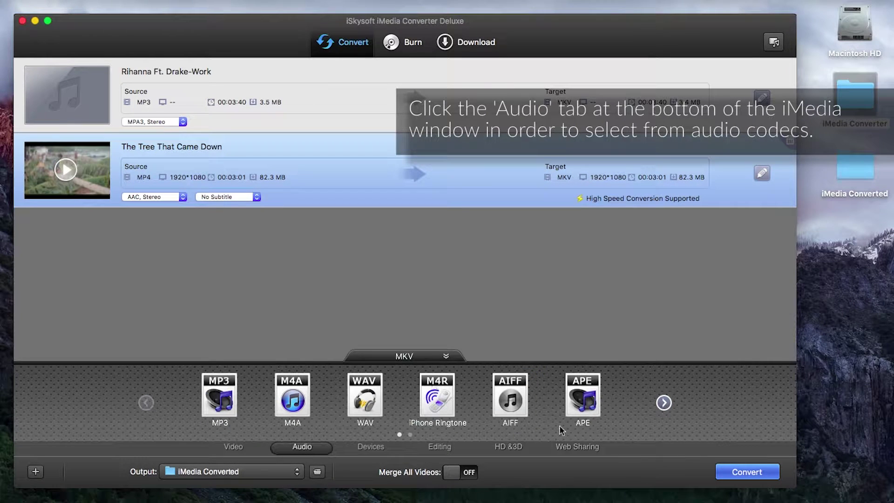
{"action": "left_click", "coordinate": [664, 402]}
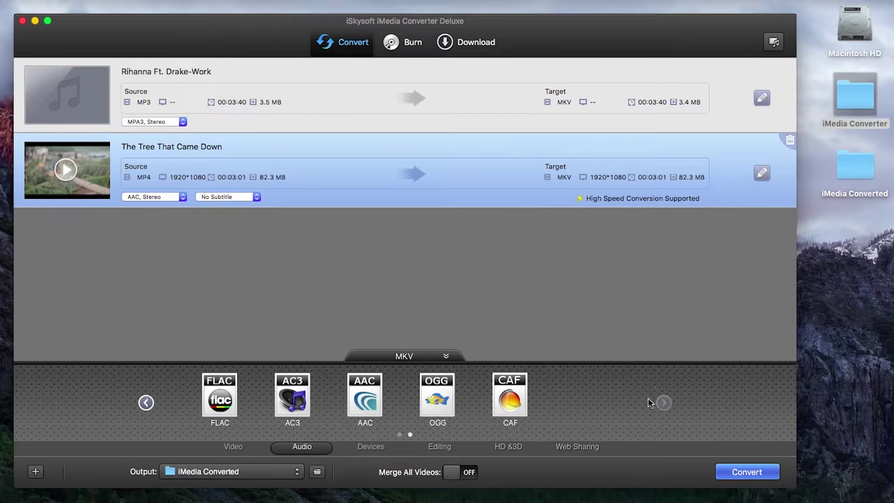
{"action": "left_click", "coordinate": [145, 403]}
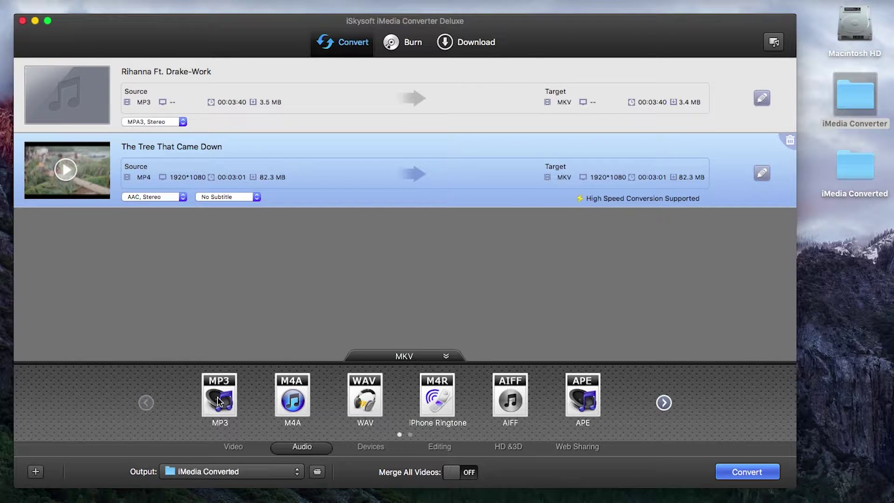
{"action": "left_click", "coordinate": [219, 401]}
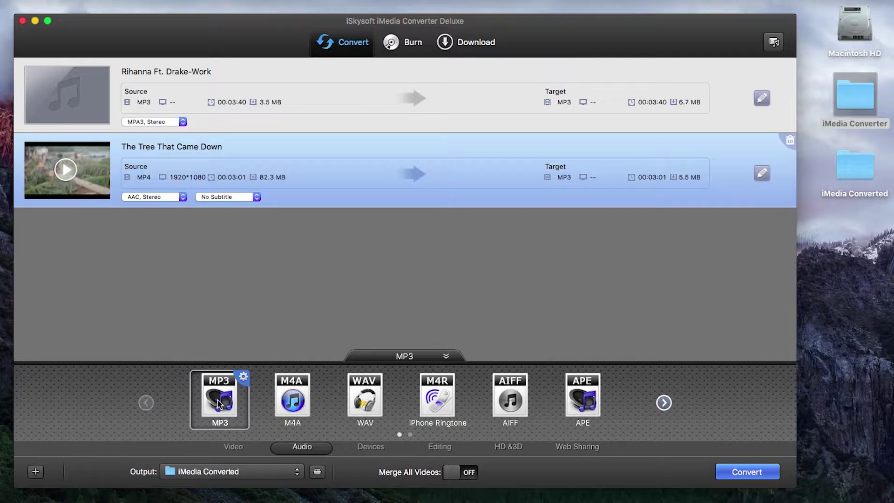
Open and close the Rihanna title edit, then reselect the queue items
{"action": "left_click", "coordinate": [476, 74]}
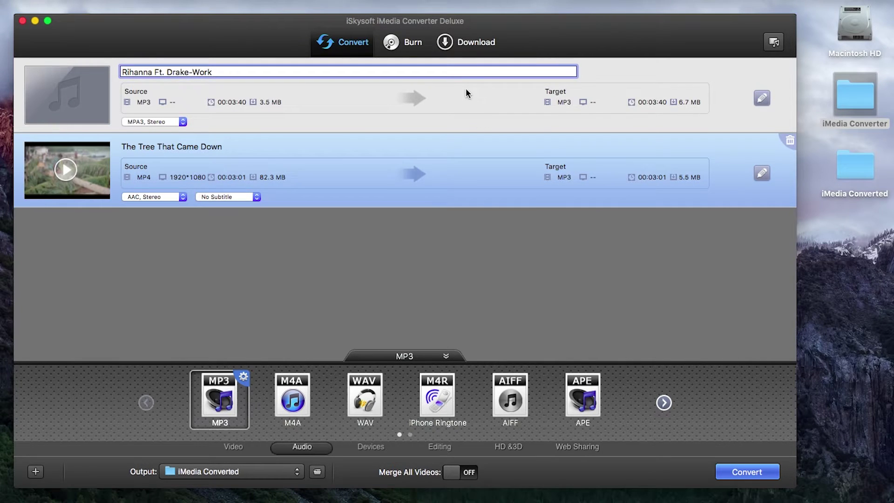
{"action": "left_click", "coordinate": [465, 102]}
{"action": "left_click", "coordinate": [465, 166]}
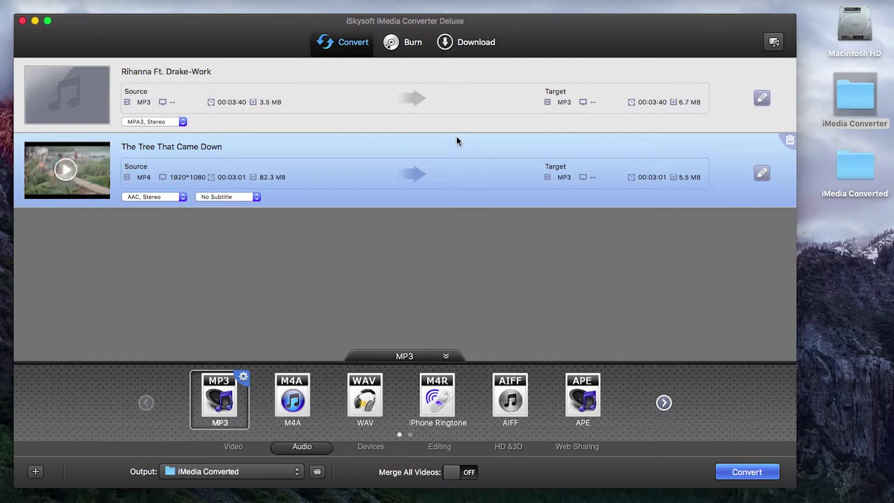
{"action": "left_click", "coordinate": [451, 104]}
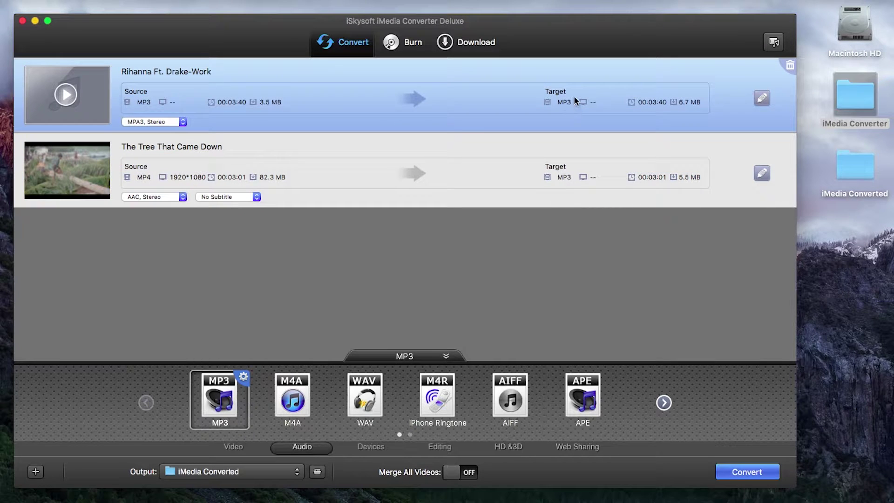
Review the MP3 settings, keeping 44100 Hz, 256 kbps, Stereo and MP3 codec, then close them
{"action": "left_click", "coordinate": [243, 377]}
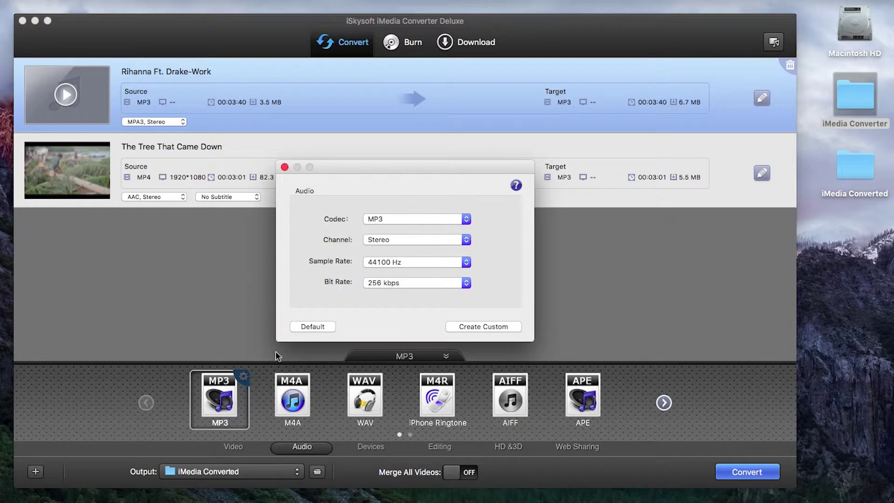
{"action": "left_click", "coordinate": [392, 262]}
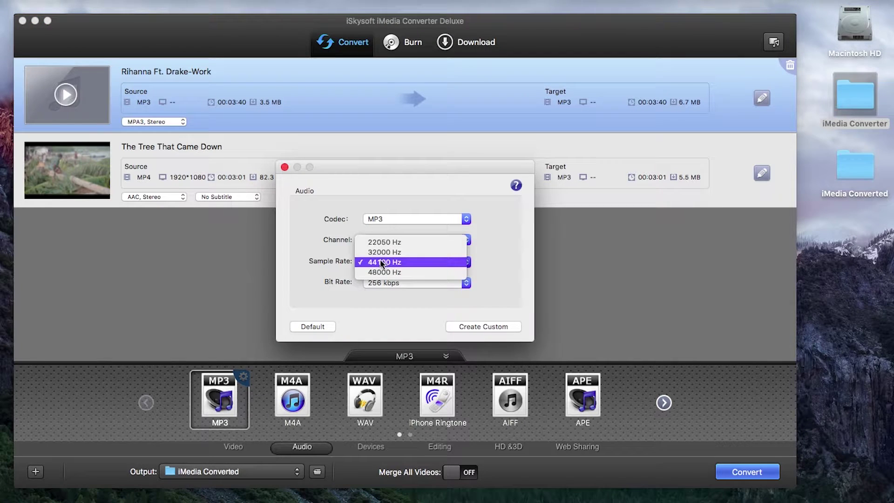
{"action": "left_click", "coordinate": [377, 262]}
{"action": "left_click", "coordinate": [379, 282]}
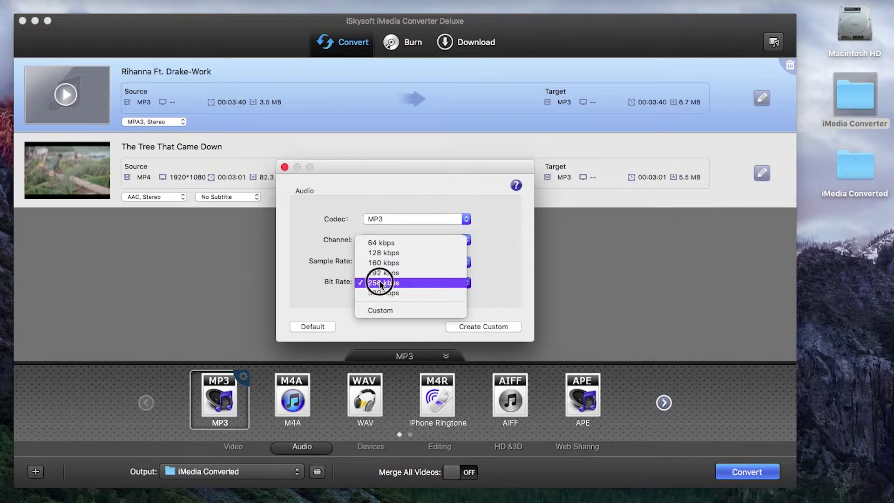
{"action": "left_click", "coordinate": [379, 240]}
{"action": "left_click", "coordinate": [380, 241]}
{"action": "left_click", "coordinate": [378, 223]}
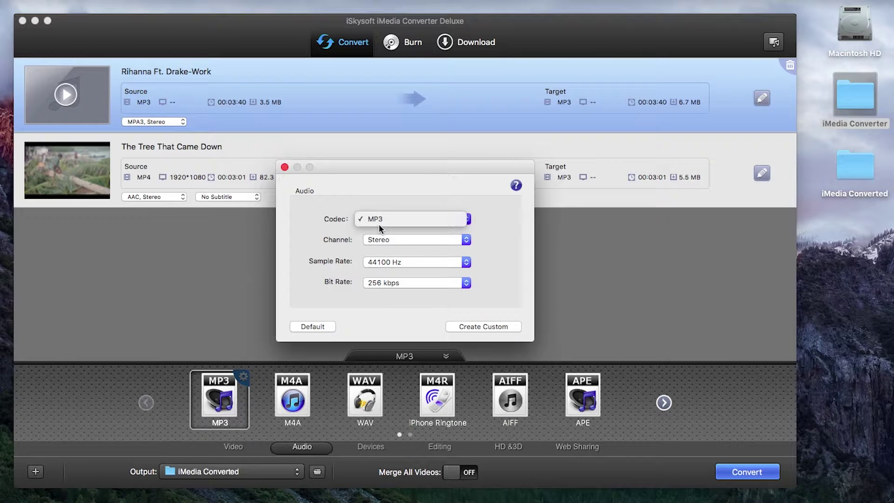
{"action": "left_click", "coordinate": [368, 215]}
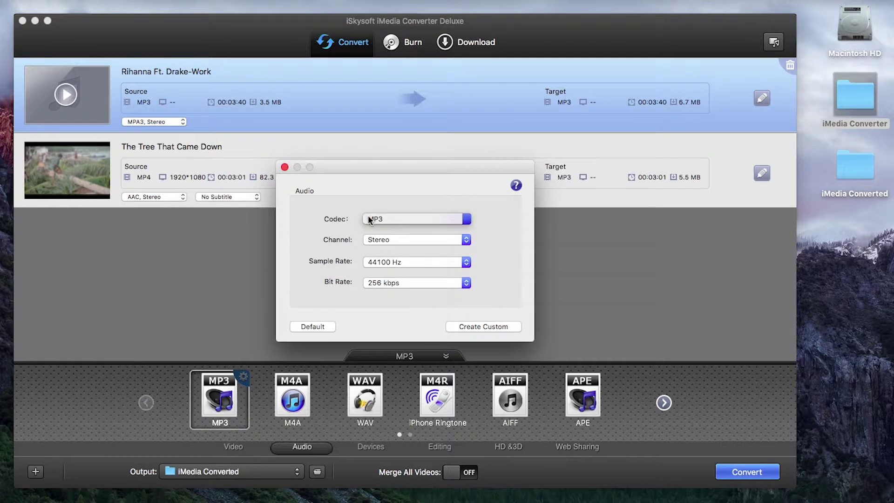
{"action": "left_click", "coordinate": [284, 167]}
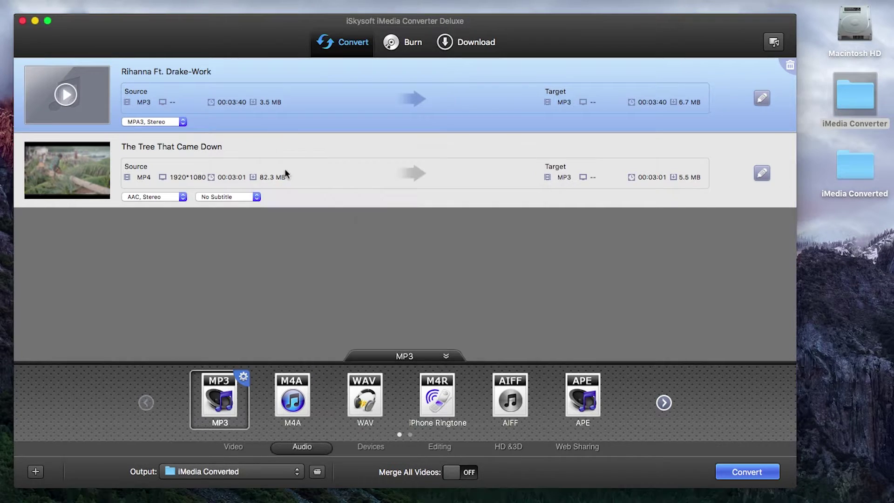
Select the queued items, ending on The Tree That Came Down
{"action": "left_click", "coordinate": [317, 141]}
{"action": "left_click", "coordinate": [305, 96]}
{"action": "left_click", "coordinate": [525, 158]}
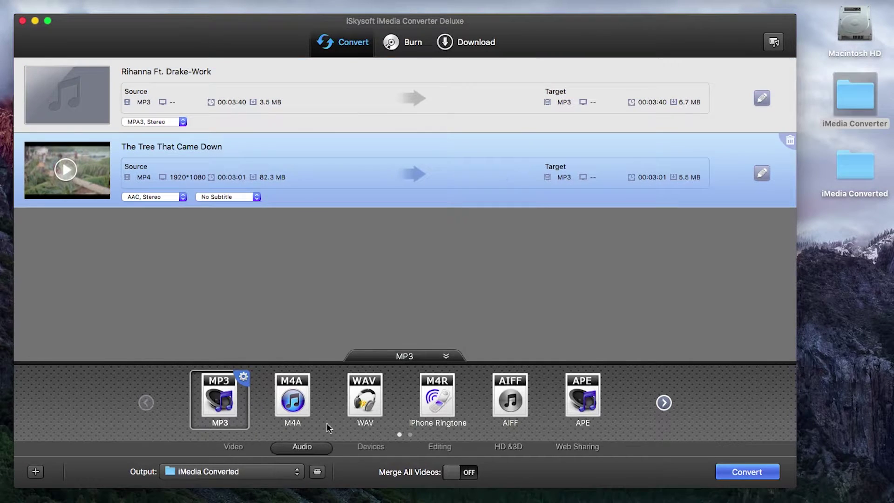
Set the output folder to Desktop/iMedia Converted and start converting both items to MP3
{"action": "left_click", "coordinate": [285, 471]}
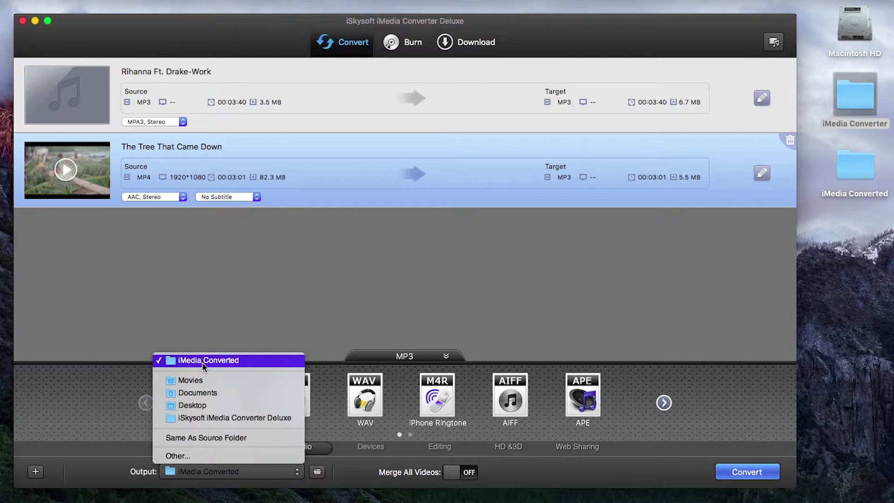
{"action": "left_click", "coordinate": [193, 457]}
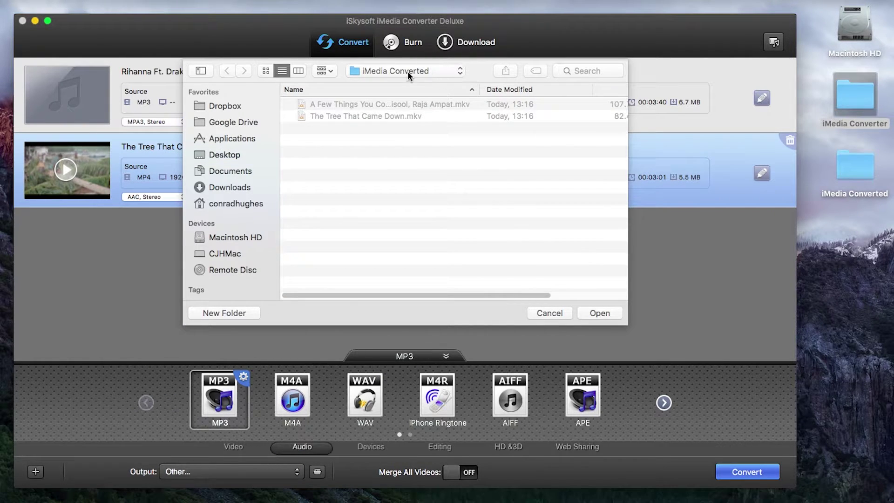
{"action": "left_click", "coordinate": [404, 72]}
{"action": "left_click", "coordinate": [389, 84]}
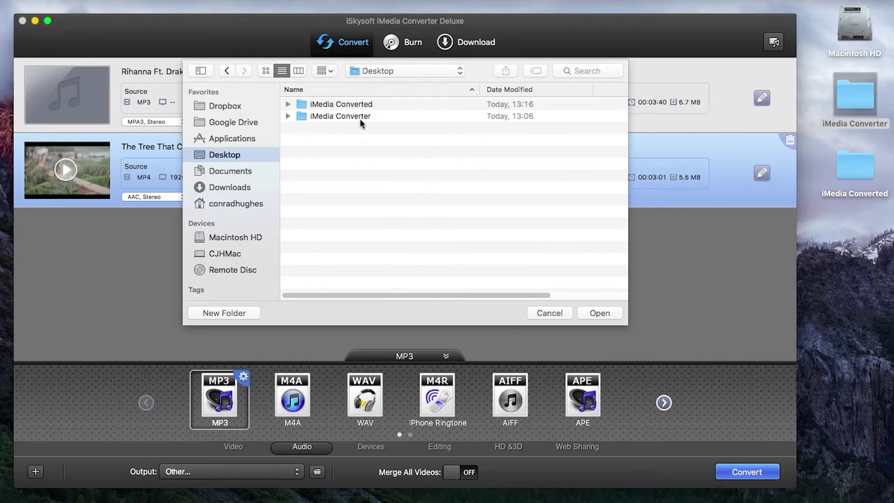
{"action": "double_click", "coordinate": [339, 104]}
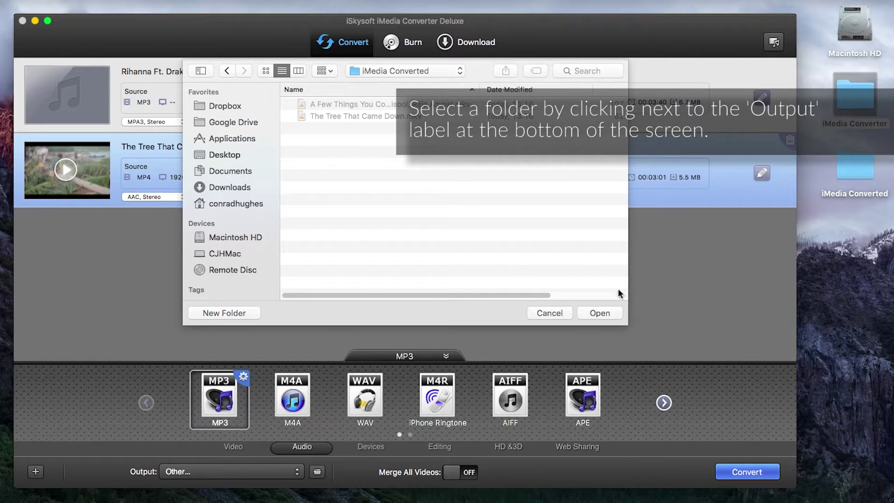
{"action": "left_click", "coordinate": [599, 313]}
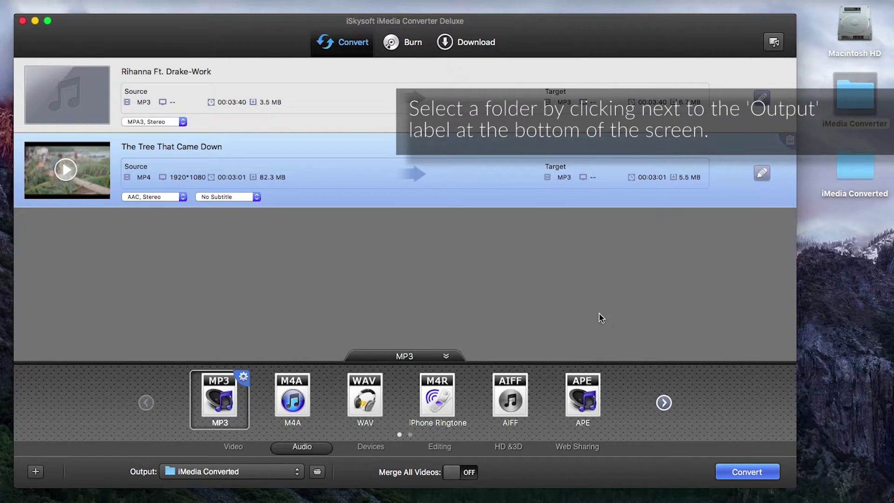
{"action": "left_click", "coordinate": [730, 473]}
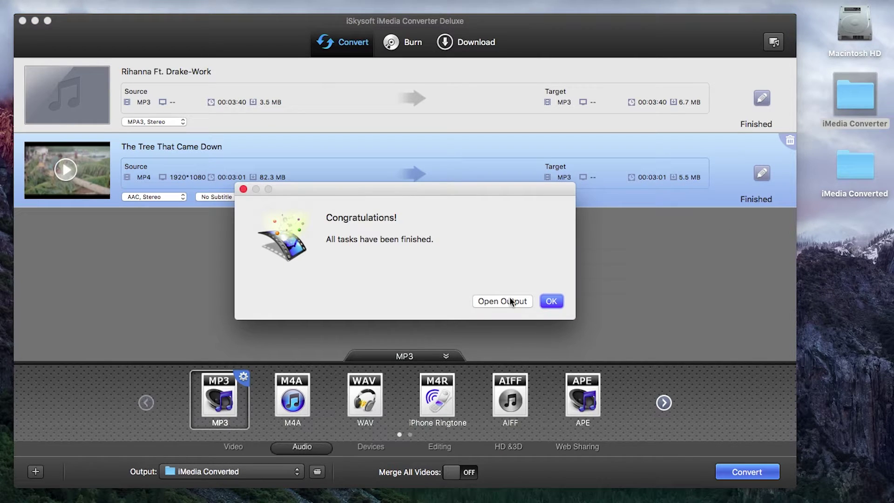
Open the iMedia Converted folder from the finished-conversion dialog
{"action": "left_click", "coordinate": [498, 301]}
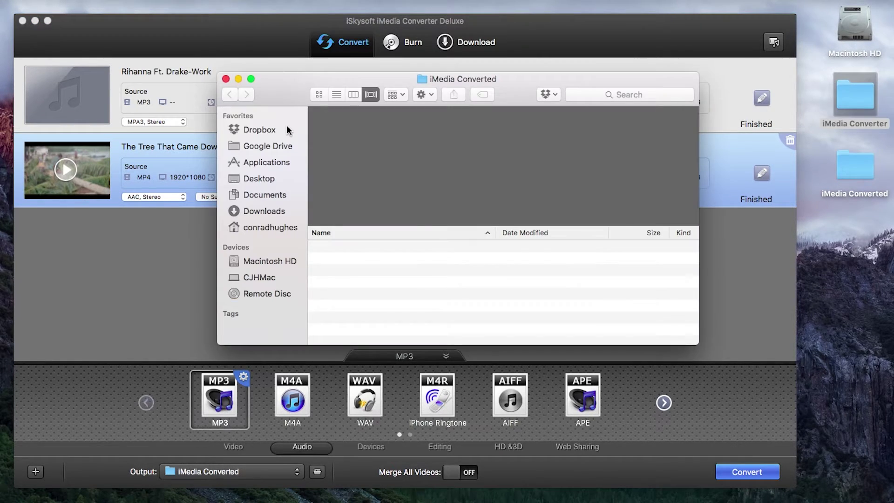
Preview both converted MP3s, ending with Rihanna Ft. Drake-Work.mp3 selected
{"action": "left_click", "coordinate": [353, 259]}
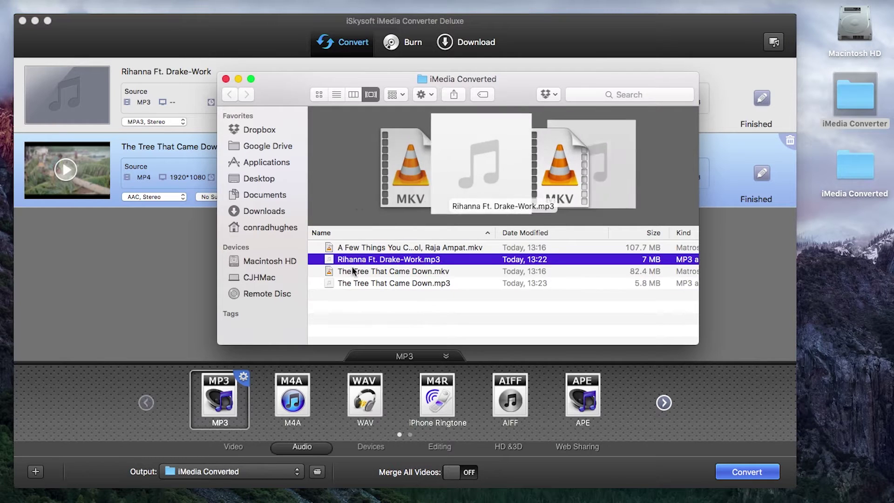
{"action": "left_click", "coordinate": [354, 282]}
{"action": "left_click", "coordinate": [347, 258]}
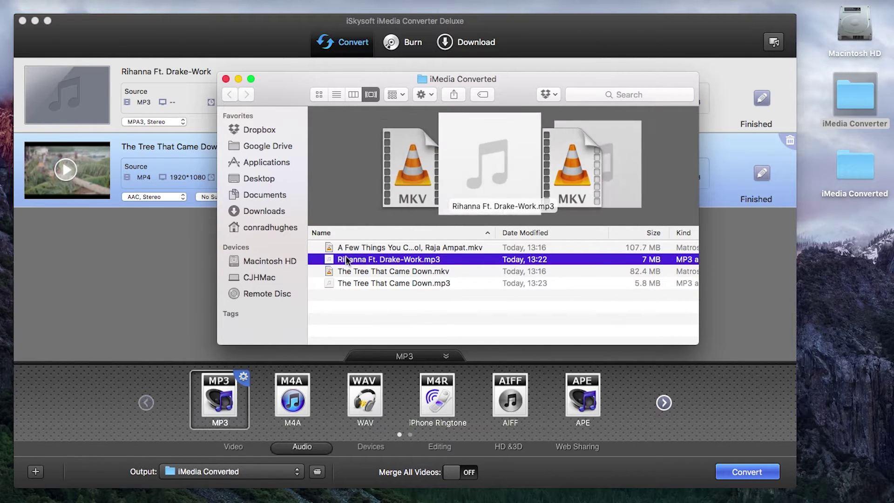
Add Rihanna Ft. Drake-Work.mp3 to iTunes, pause its playback, and close iTunes
{"action": "left_click", "coordinate": [353, 466]}
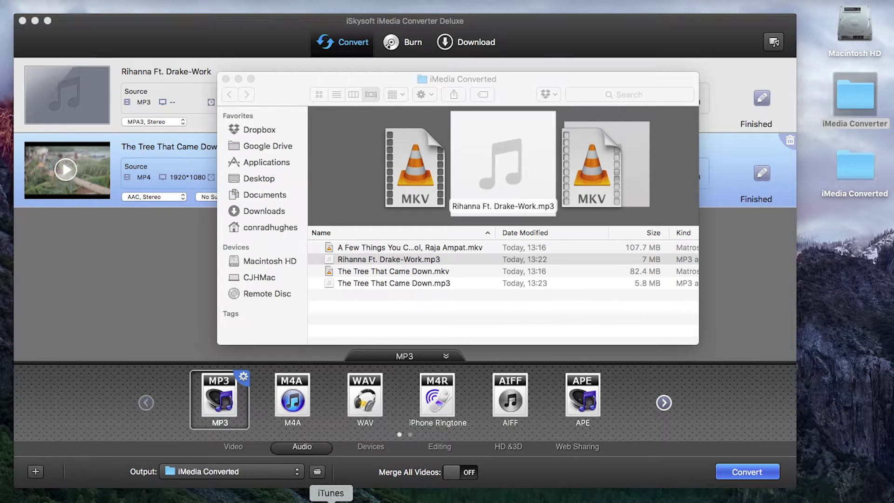
{"action": "left_click", "coordinate": [330, 498]}
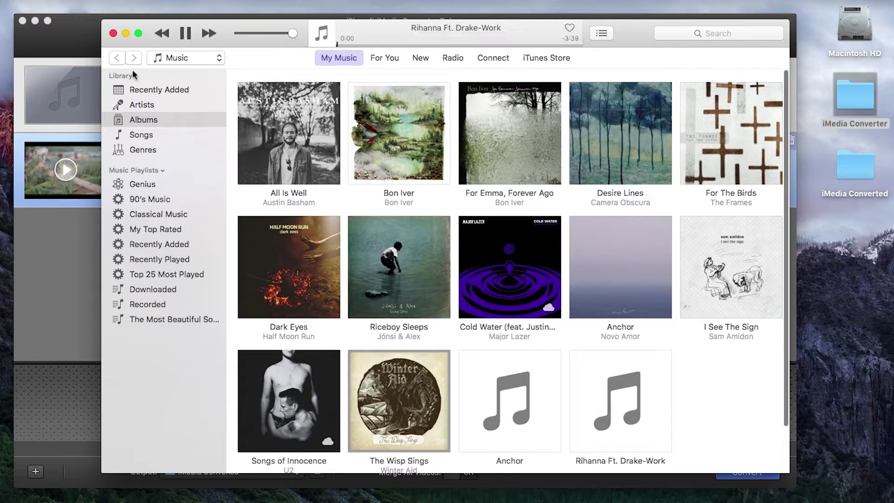
{"action": "left_click", "coordinate": [185, 33]}
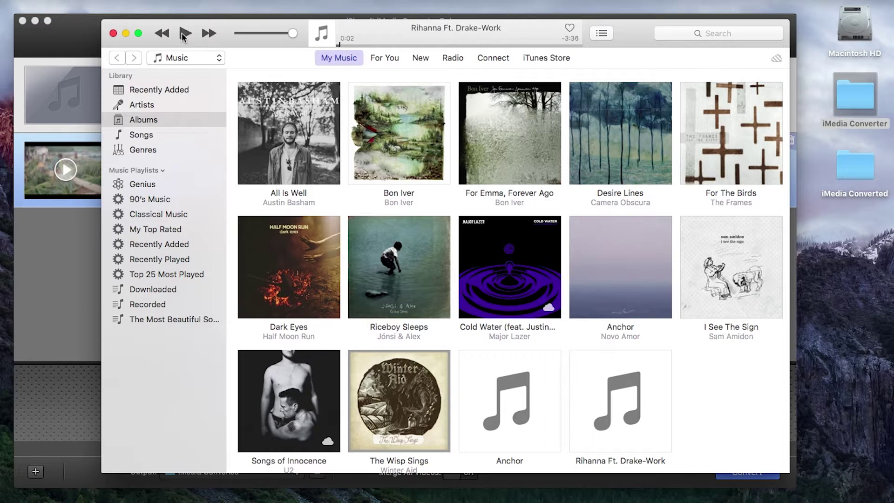
{"action": "left_click", "coordinate": [113, 33]}
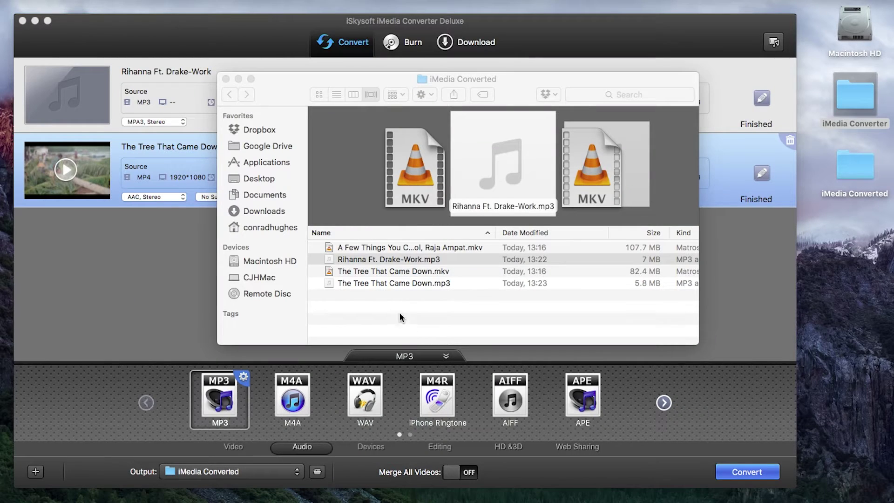
Select The Tree That Came Down.mp3 in the iMedia Converted folder
{"action": "left_click", "coordinate": [372, 282]}
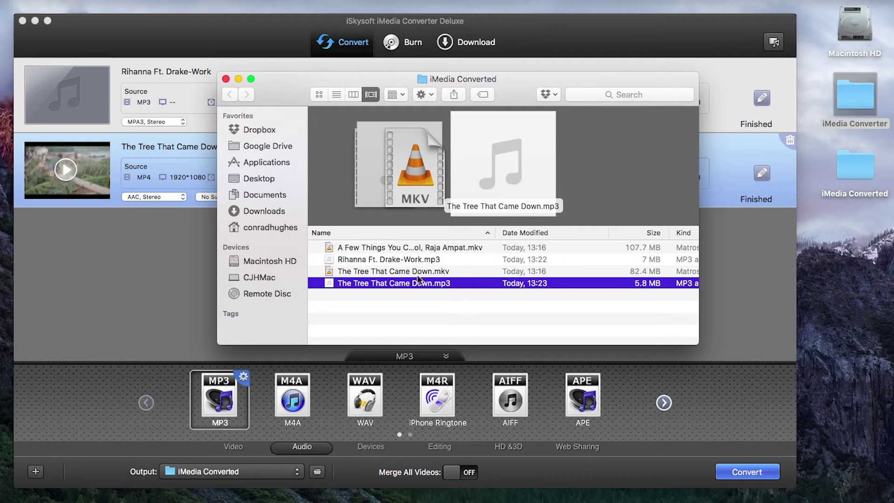
{"action": "left_click", "coordinate": [226, 79]}
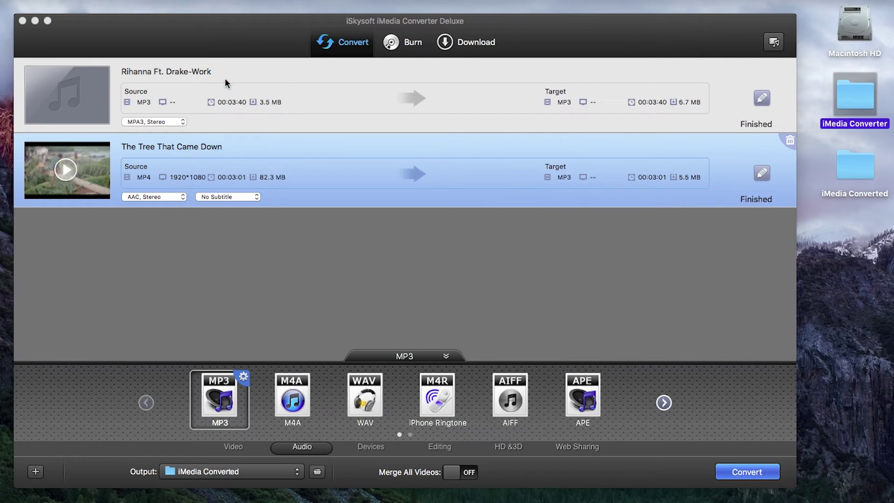